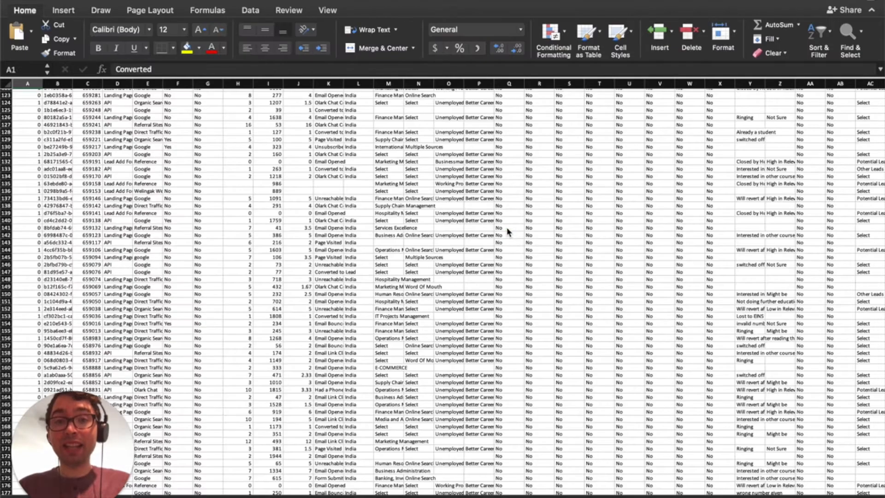
# Examine the lead columns in the historic leads sheet and the Converted column in the new leads sheet.
pyautogui.scroll(5, 146, 118)
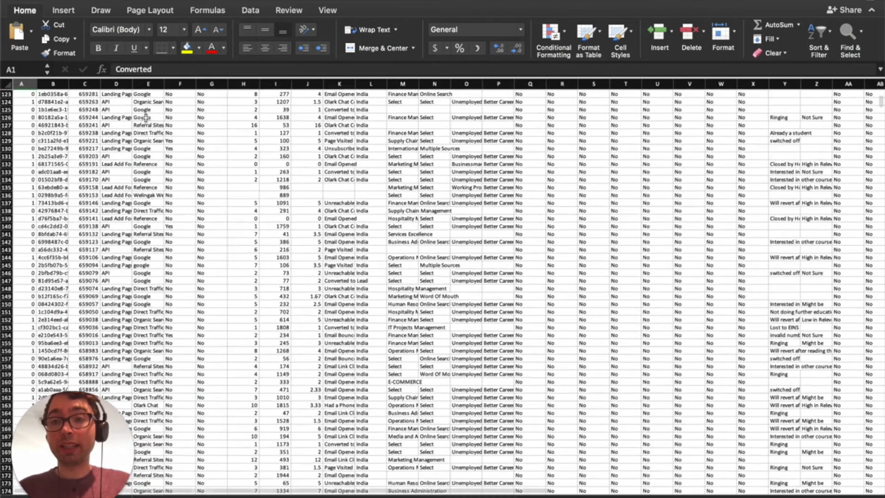
pyautogui.scroll(20, 146, 118)
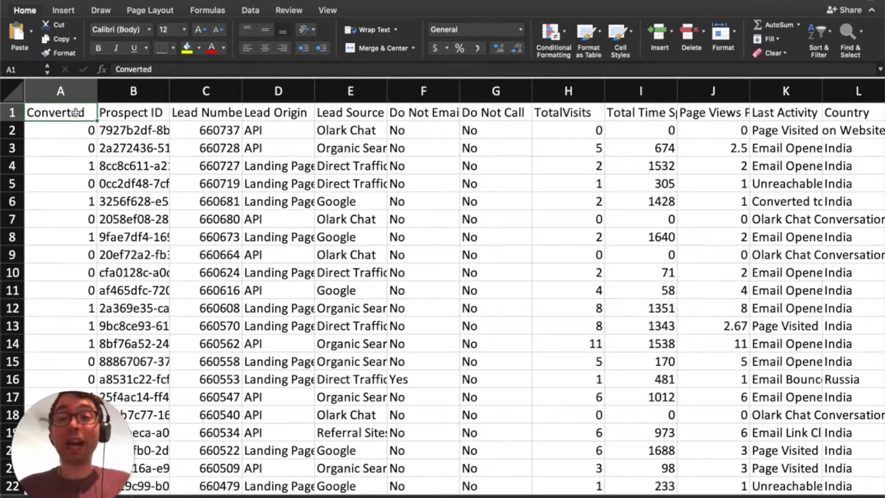
pyautogui.click(84, 130)
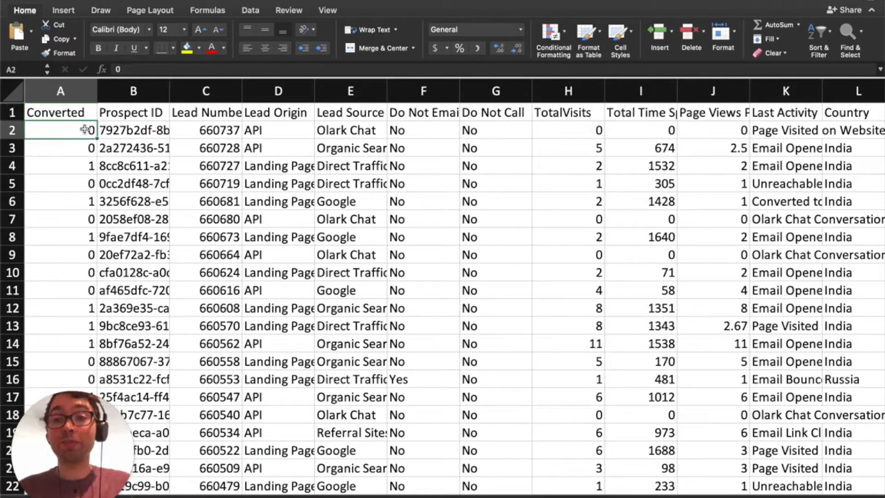
pyautogui.click(83, 200)
pyautogui.click(350, 202)
pyautogui.hscroll(8, 445, 240)
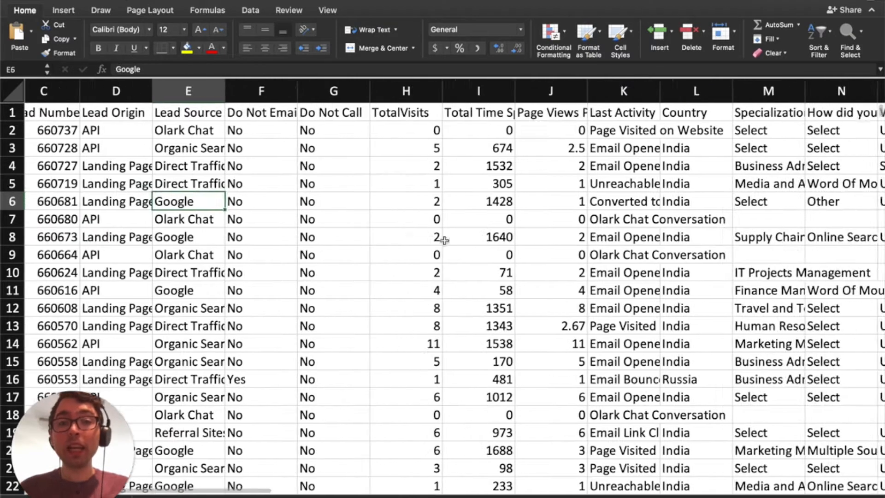
pyautogui.hscroll(3, 444, 239)
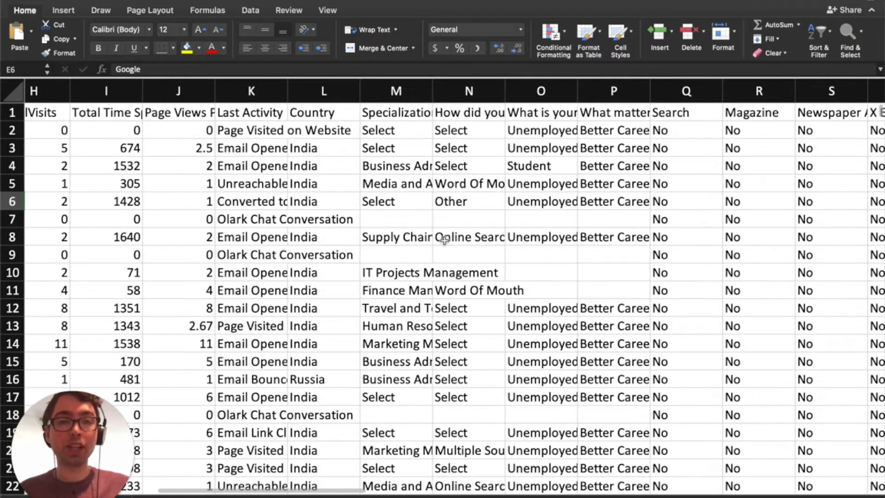
pyautogui.hscroll(-10, 507, 272)
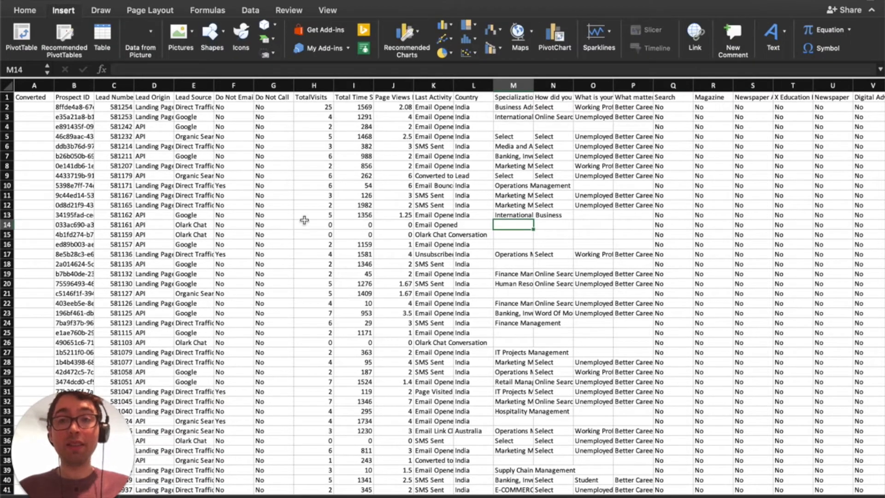
pyautogui.scroll(5, 41, 104)
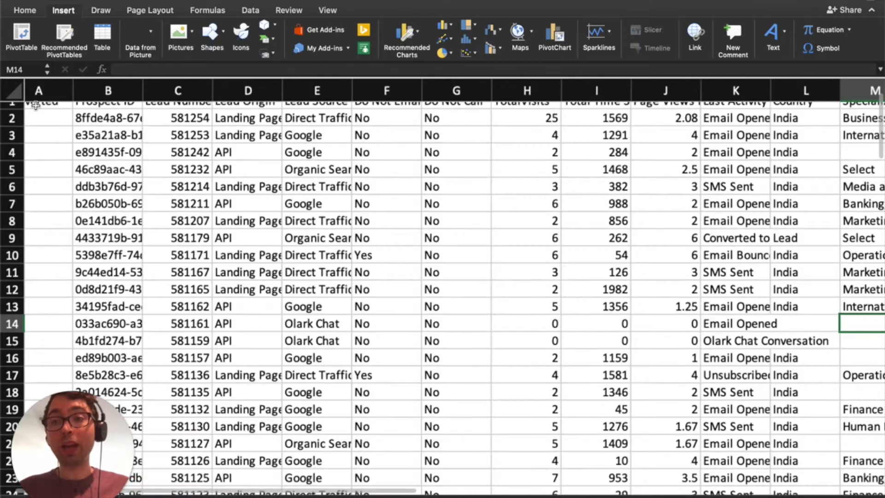
pyautogui.click(69, 113)
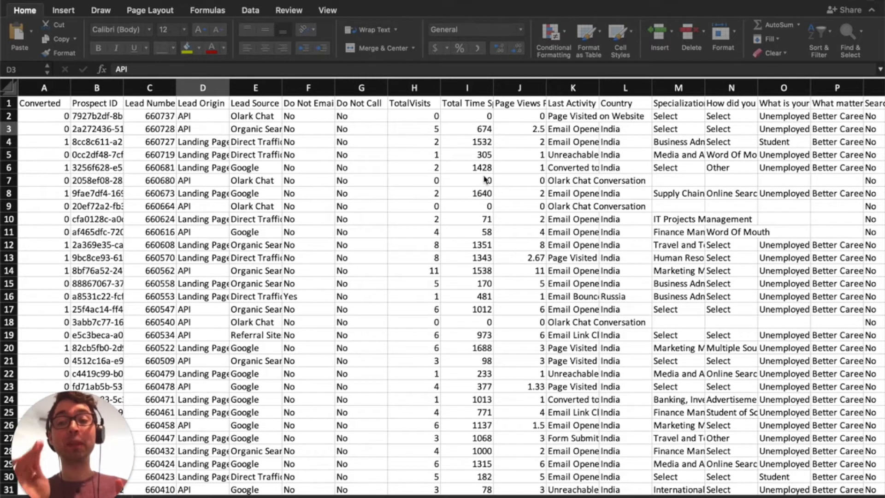
# Switch to Intersect Labs in the browser and create the project "Predicting Lead Qualification" with historic_leads.csv as training data.
pyautogui.press('super+Tab')
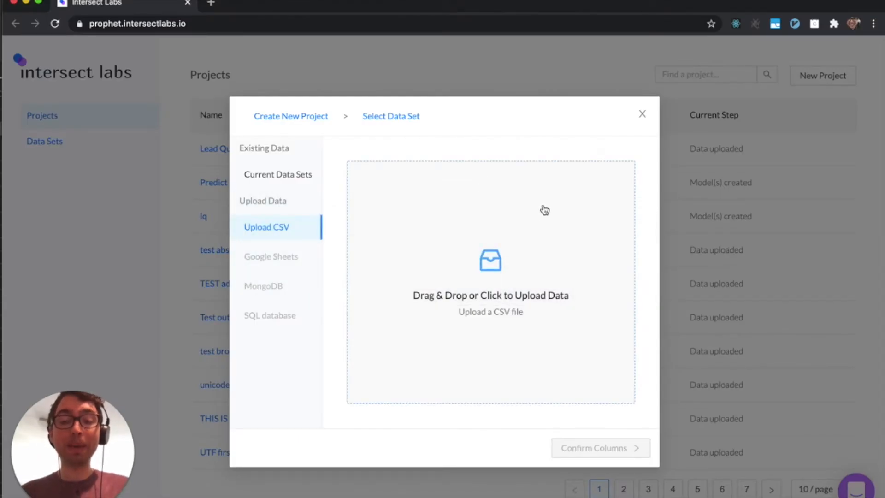
pyautogui.moveTo(448, 246); pyautogui.dragTo(491, 275)
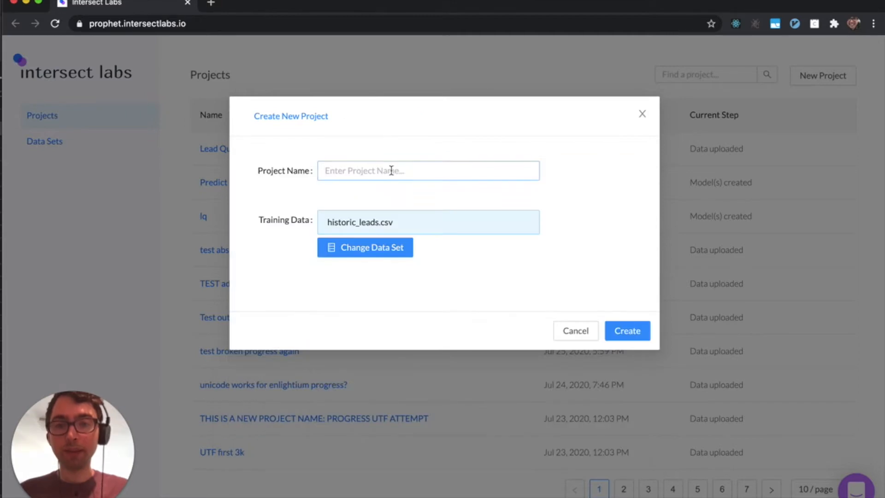
pyautogui.click(392, 171)
pyautogui.write('Predicting Lead Qualification')
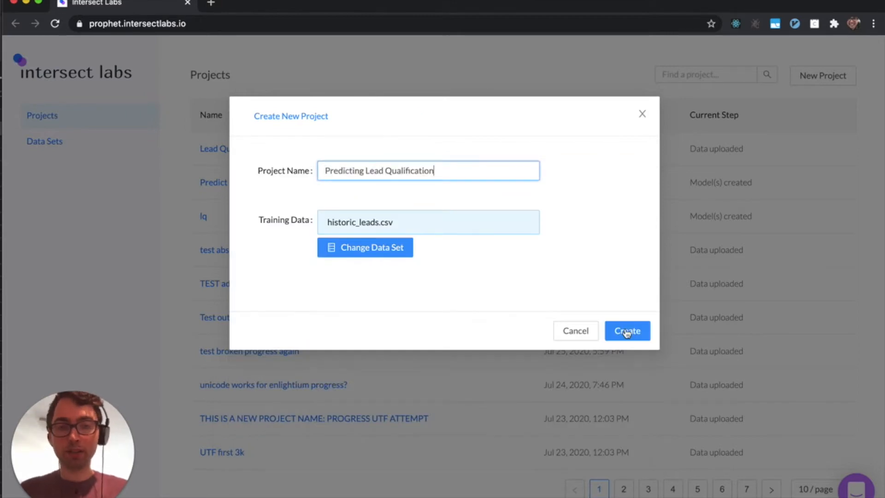
pyautogui.click(627, 331)
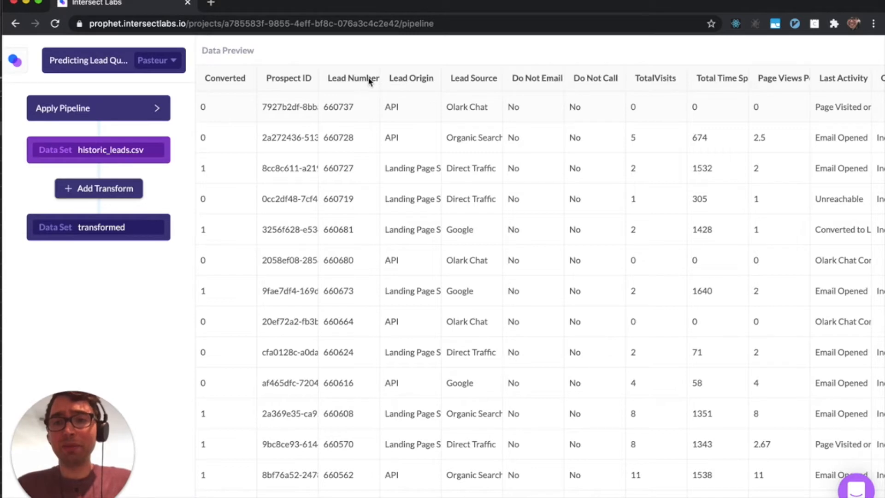
# Find the Drop columns transform and add it to the historic_leads.csv pipeline.
pyautogui.click(111, 189)
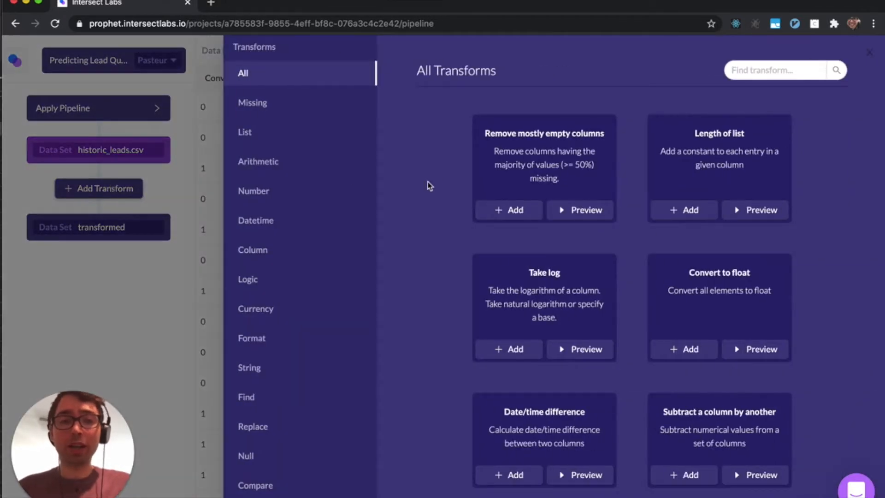
pyautogui.click(763, 70)
pyautogui.write('d')
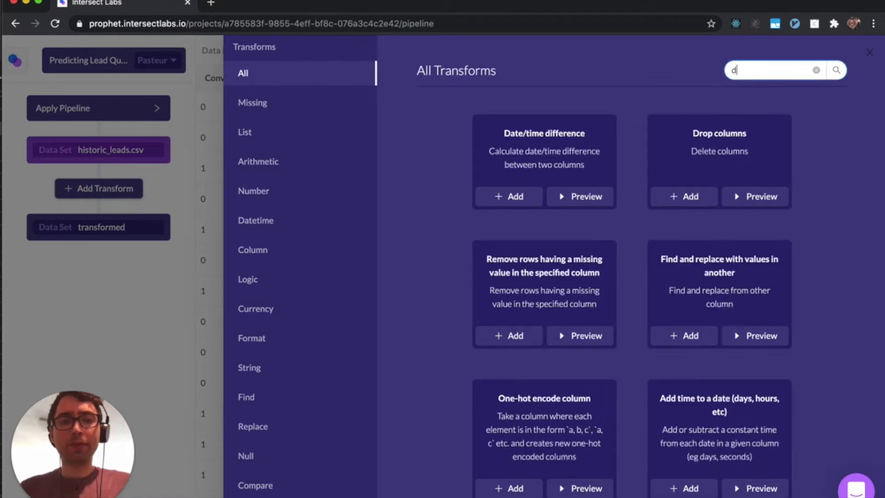
pyautogui.write('rop')
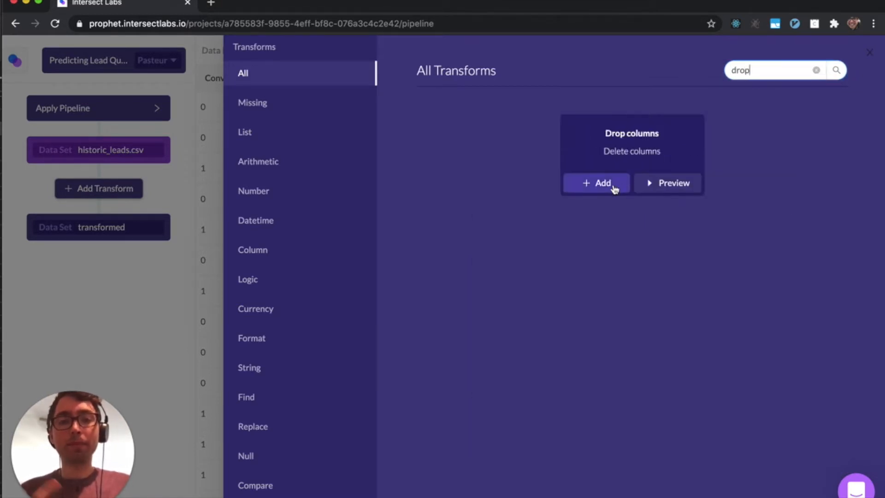
pyautogui.click(599, 183)
# Choose Prospect ID and Lead Number as the columns to drop and apply the transform.
pyautogui.click(304, 121)
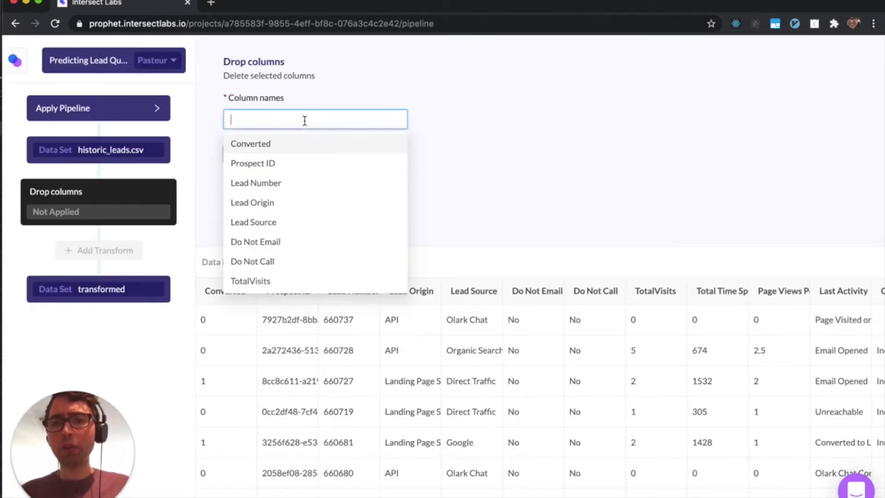
pyautogui.click(295, 163)
pyautogui.write('lead')
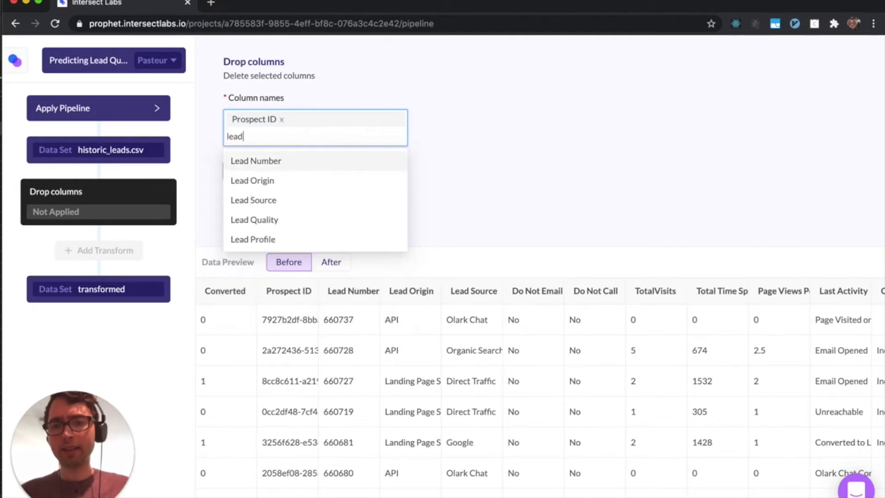
pyautogui.click(289, 163)
pyautogui.click(285, 192)
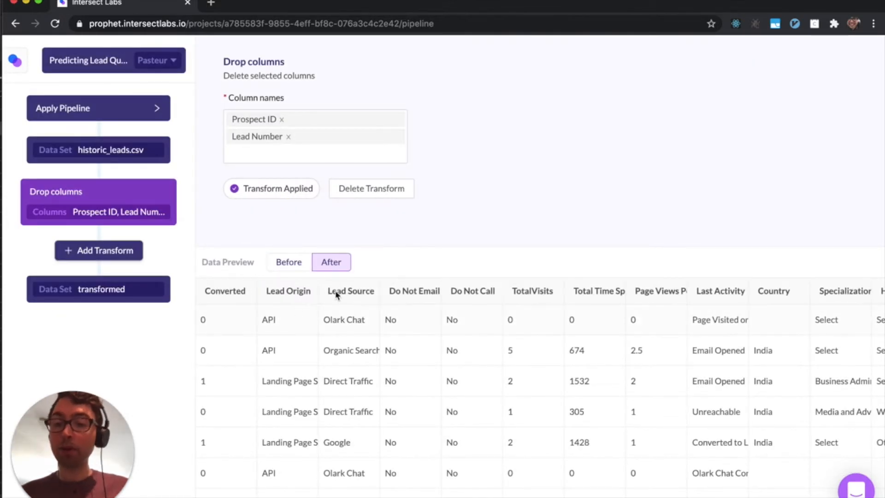
# Compare the data before and after the column drop and review the Drop columns transform for Asymmetrique Profile Index_part 2.
pyautogui.click(295, 264)
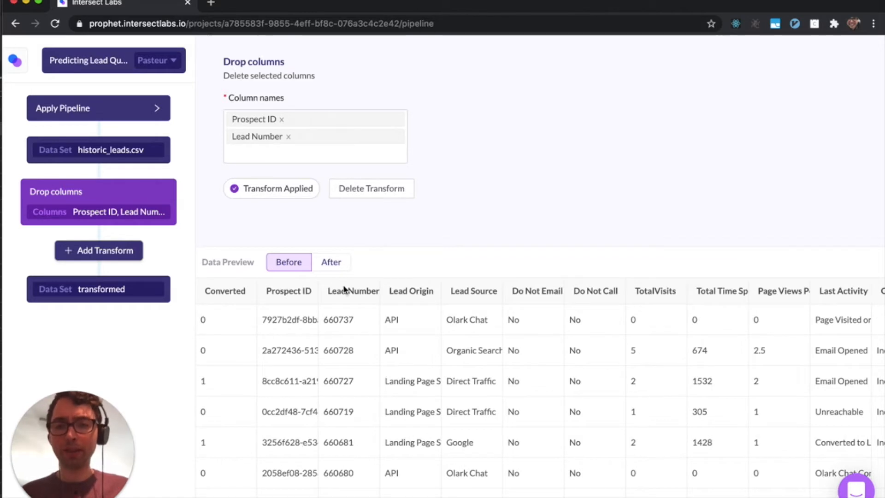
pyautogui.click(336, 273)
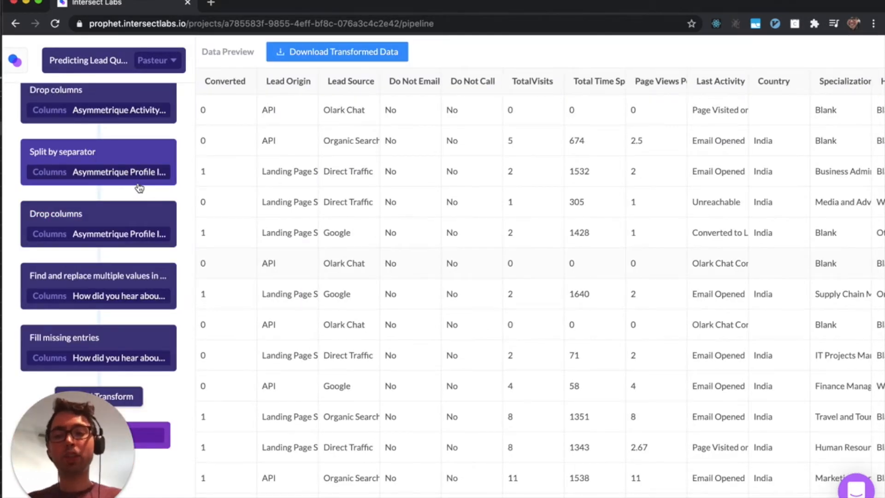
pyautogui.click(138, 227)
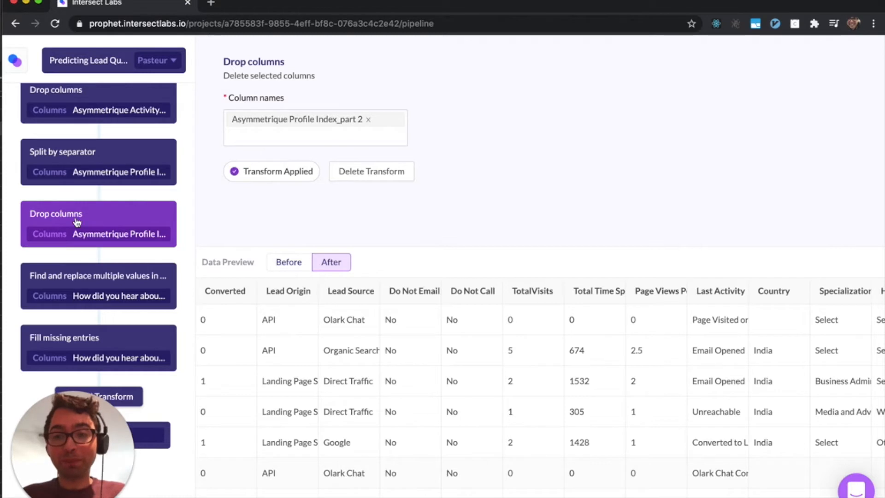
pyautogui.scroll(5, 78, 223)
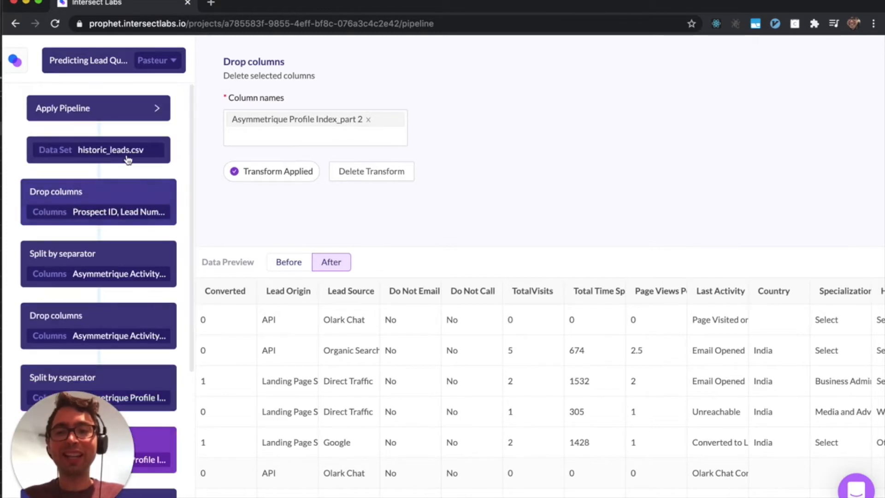
# Apply the pipeline and create a prediction model with Converted as the outcome variable.
pyautogui.click(150, 109)
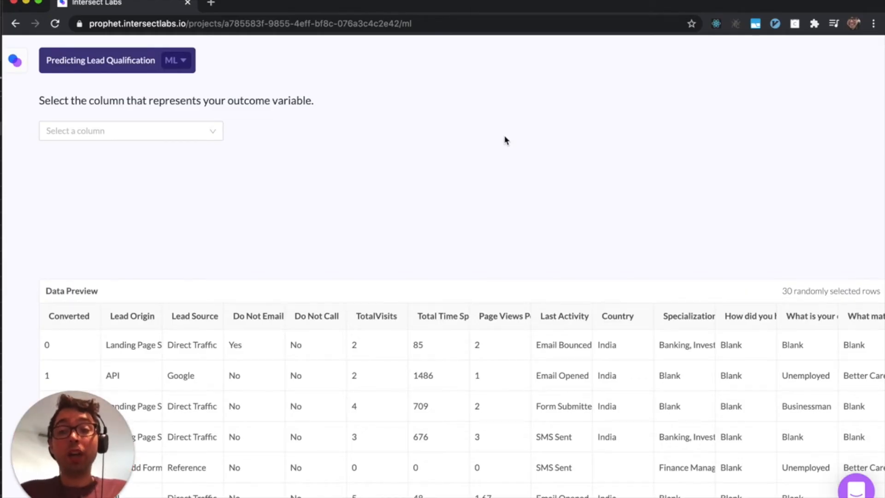
pyautogui.click(193, 132)
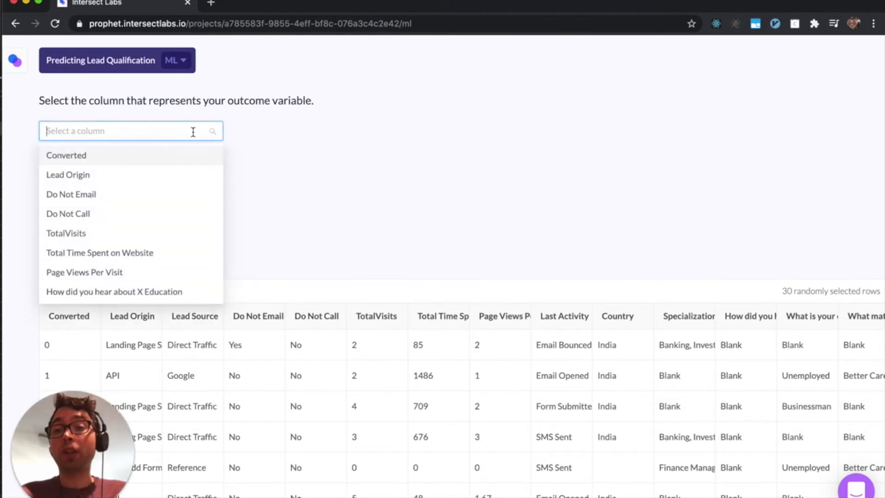
pyautogui.click(154, 157)
pyautogui.click(93, 130)
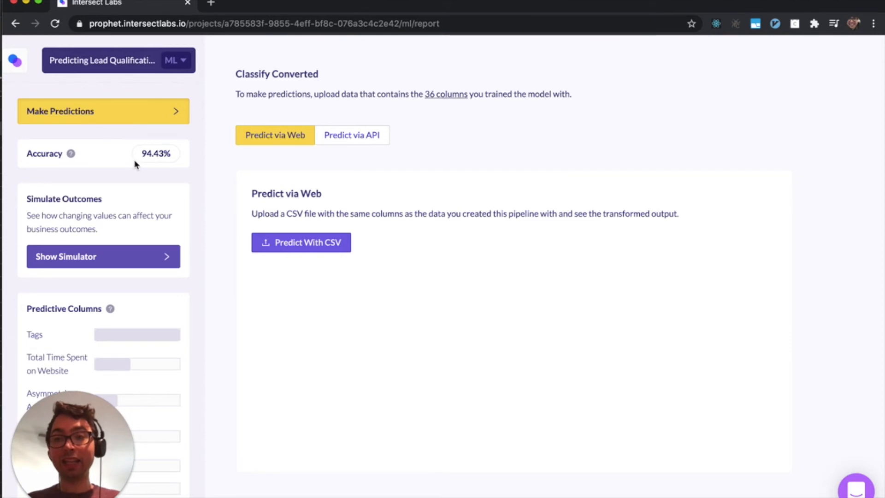
# Inspect the model's accuracy, and switch to Excel to check the Converted column of the new leads sheet.
pyautogui.scroll(5, 134, 161)
pyautogui.hscroll(-2, 135, 165)
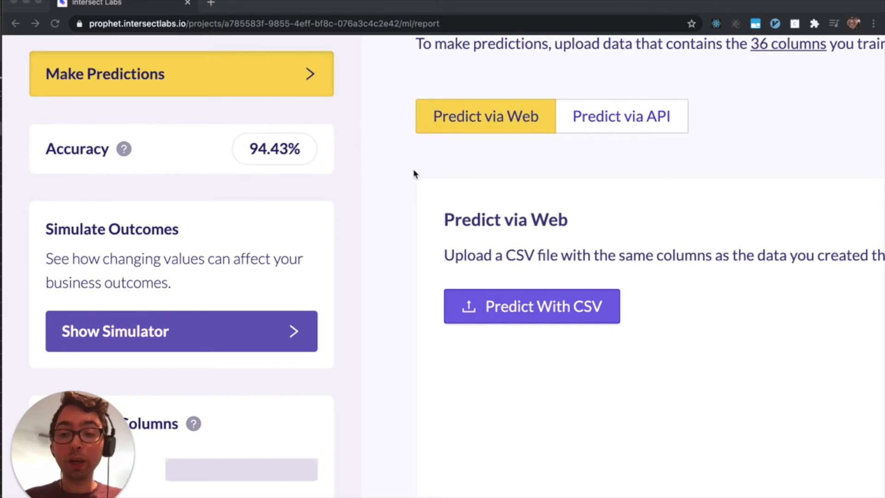
pyautogui.press('super+Tab')
pyautogui.press('super+Tab')
pyautogui.press('super+Tab')
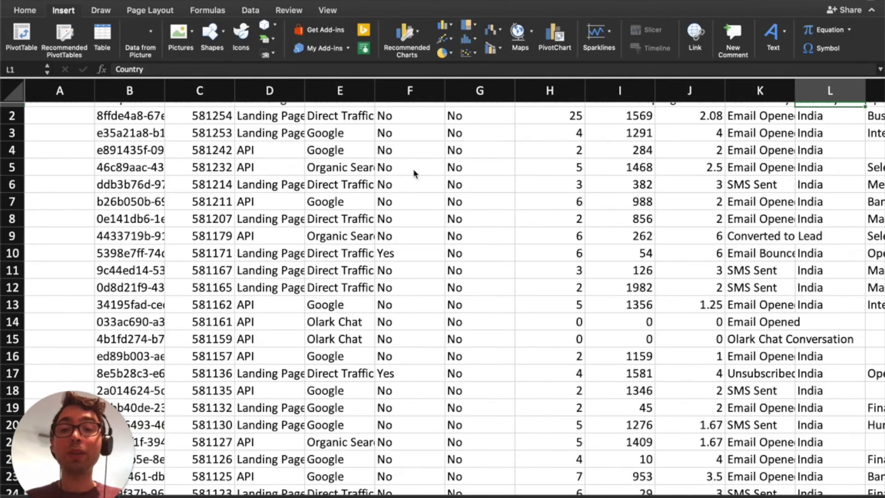
pyautogui.scroll(2, 83, 118)
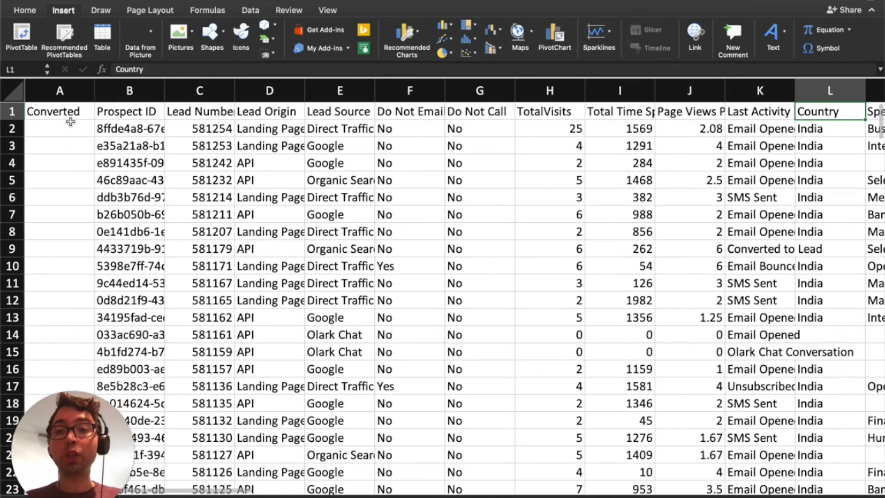
pyautogui.click(74, 113)
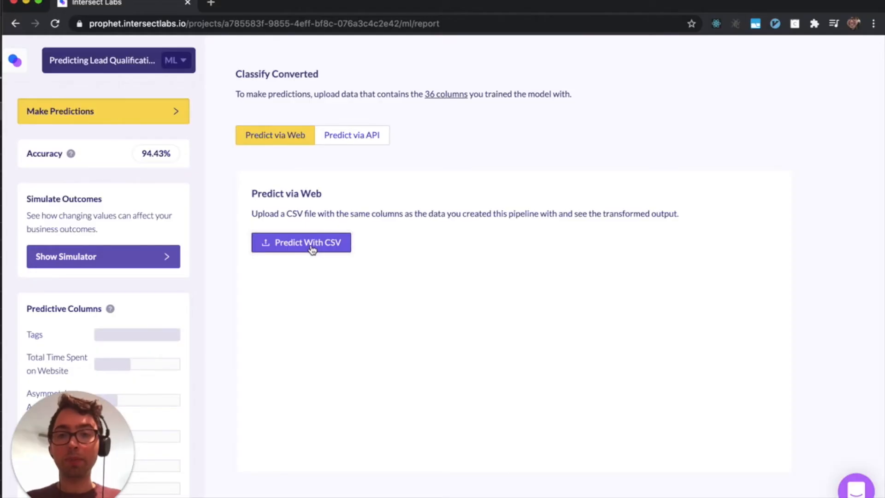
# In Intersect Labs, run web predictions on new_leads.csv from the Desktop.
pyautogui.click(312, 244)
pyautogui.click(239, 113)
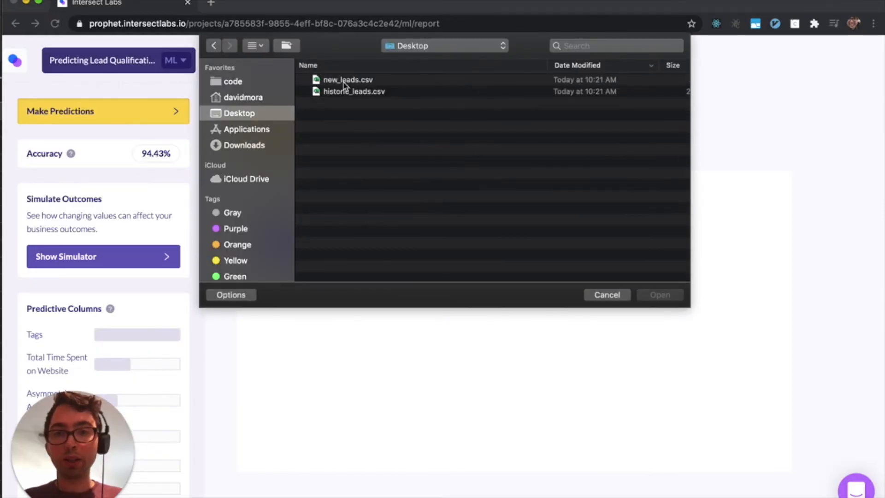
pyautogui.click(363, 82)
pyautogui.click(664, 295)
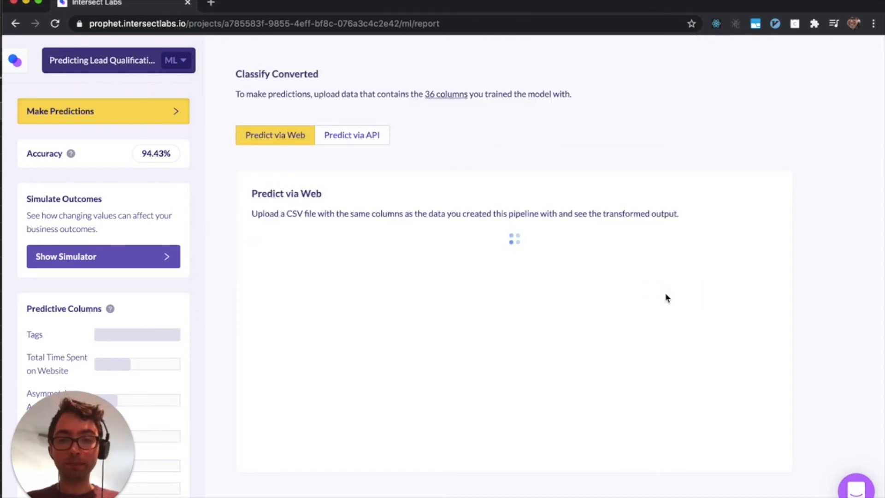
# Examine the most likely category and predicted likelihood for the new leads in the prediction table.
pyautogui.scroll(-2, 714, 346)
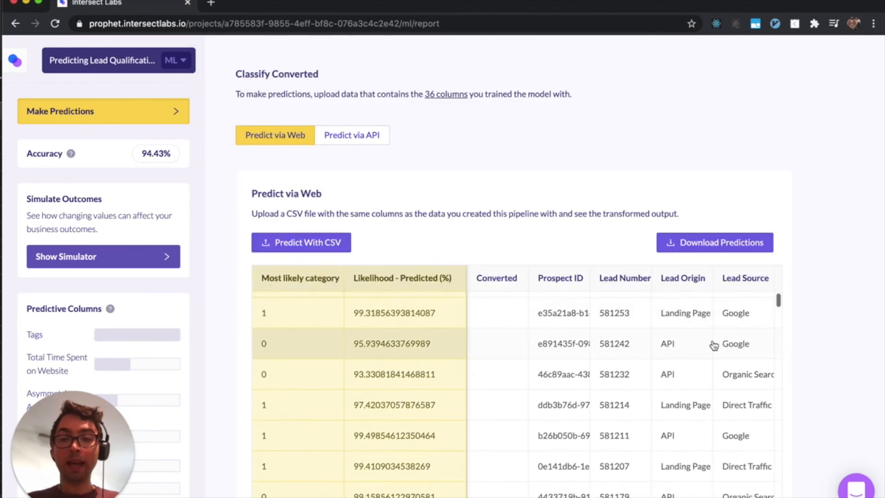
pyautogui.scroll(-1, 831, 328)
pyautogui.scroll(-1, 831, 328)
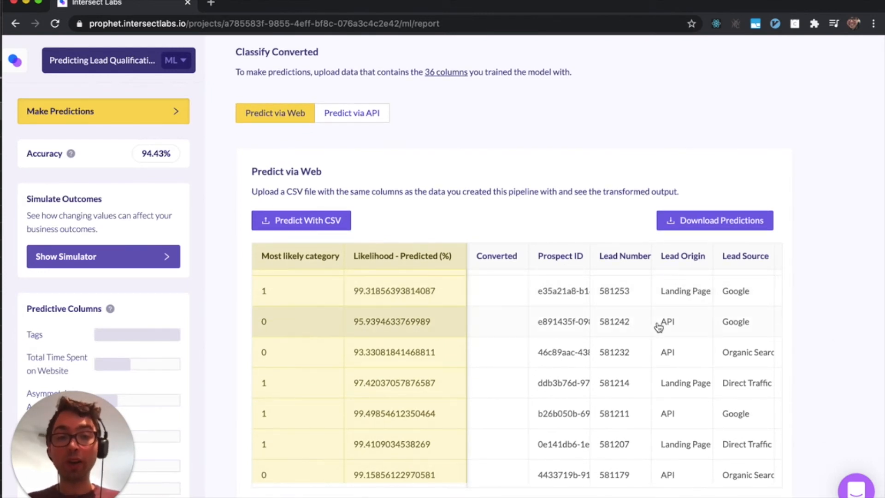
pyautogui.hscroll(1, 656, 321)
pyautogui.hscroll(-1, 657, 322)
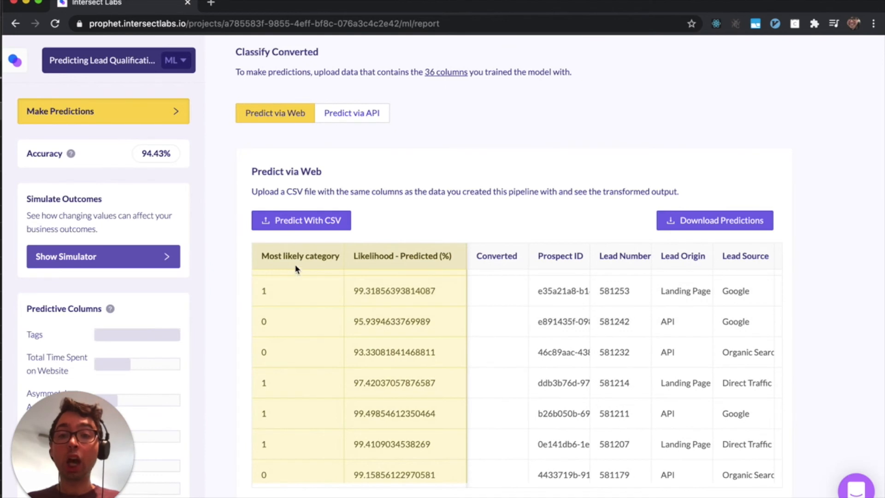
pyautogui.scroll(5, 323, 289)
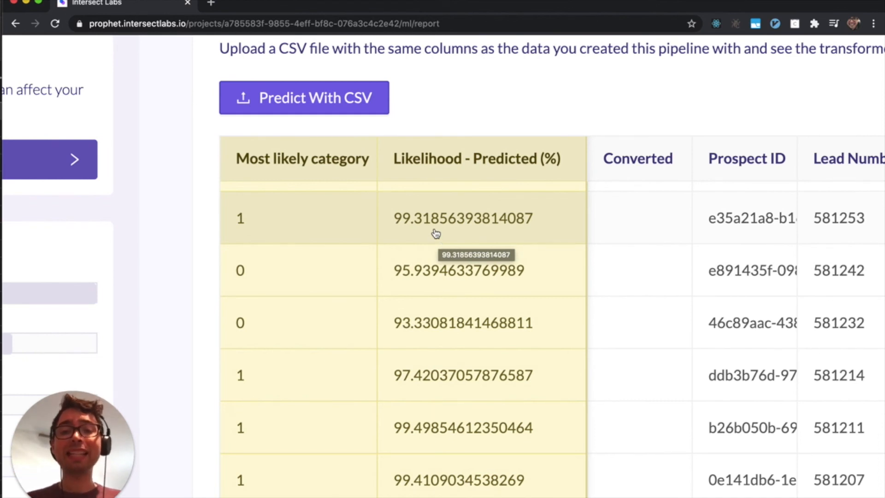
pyautogui.scroll(-2, 432, 371)
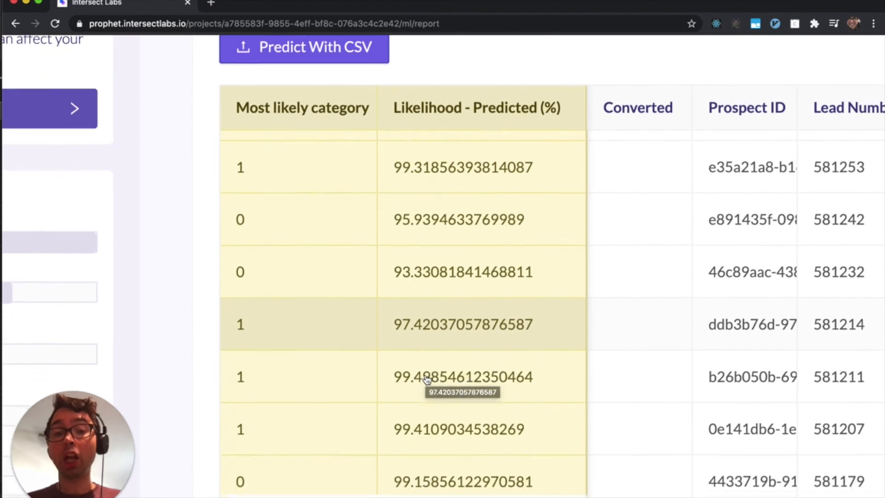
pyautogui.scroll(1, 427, 379)
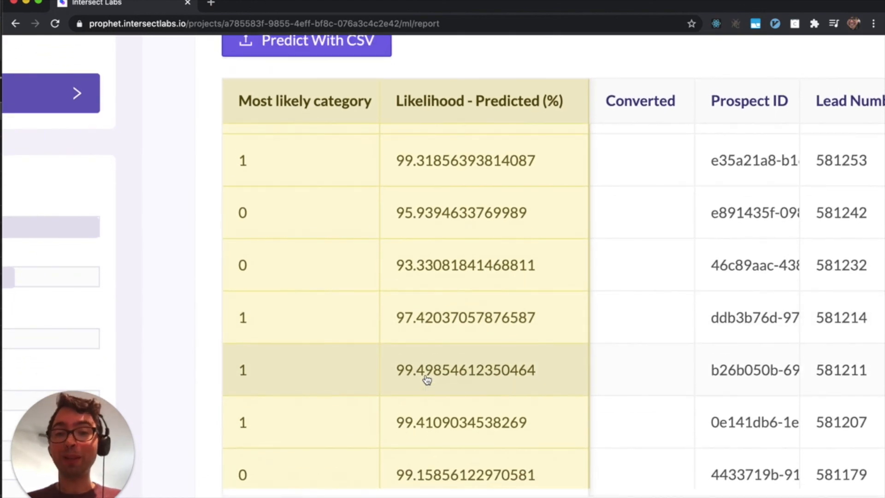